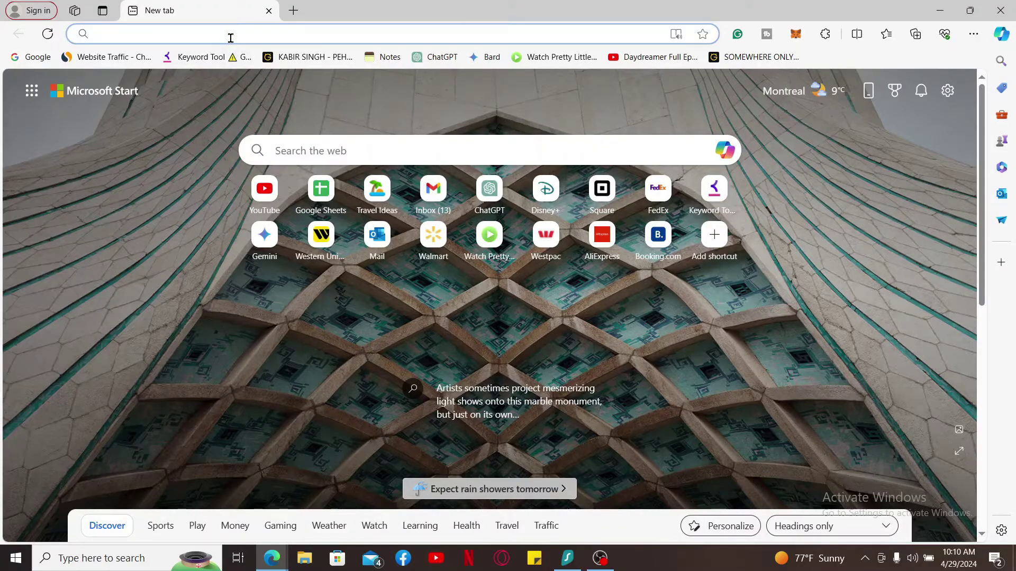
{"action": "type", "text": "kwiktrip"}
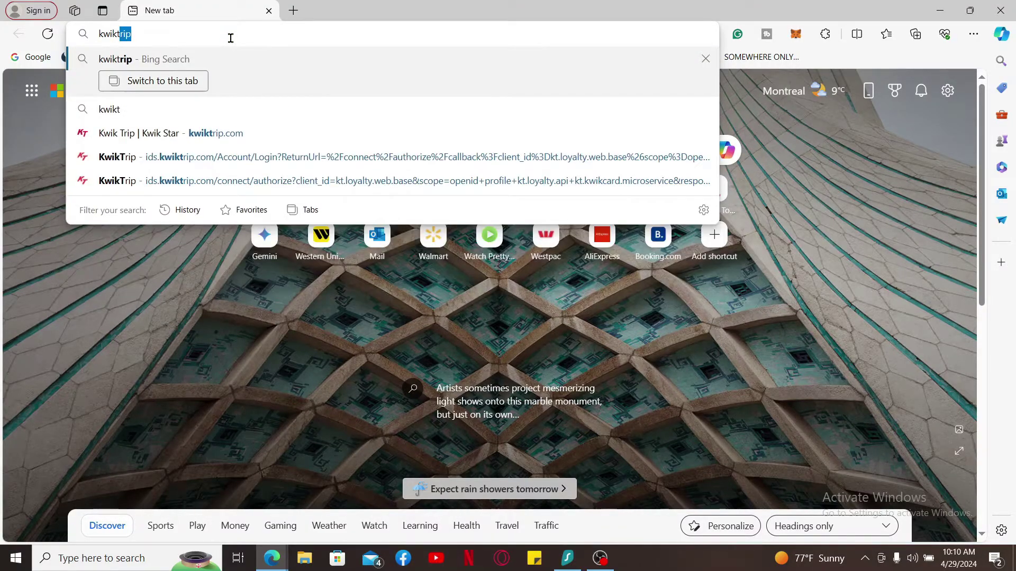
Load kwiktrip.com in Microsoft Edge from the address bar.
{"action": "key", "text": "Return"}
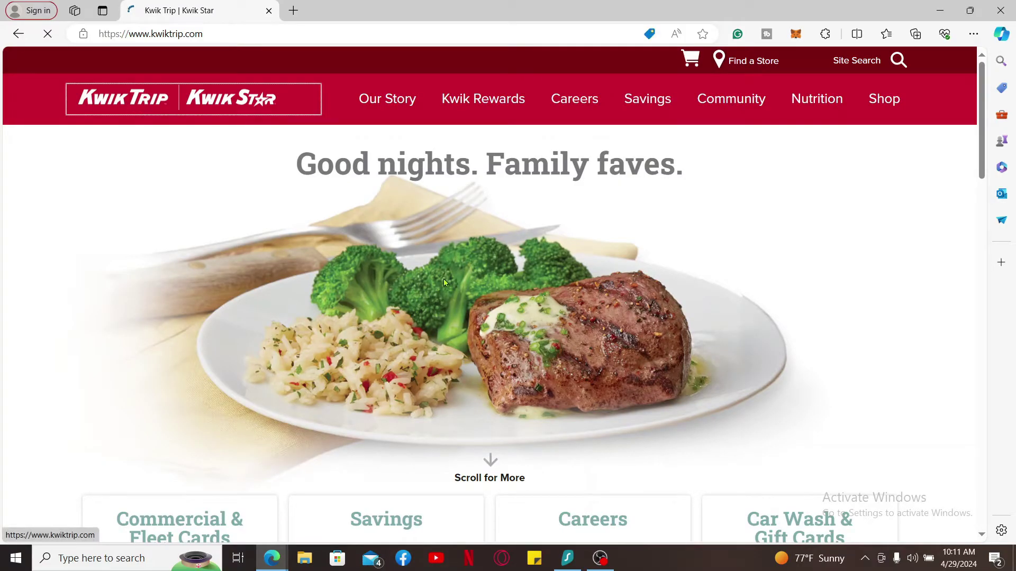
Go to the Kwik Rewards page at kwikrewards.com from the top navigation.
{"action": "left_click", "coordinate": [477, 107]}
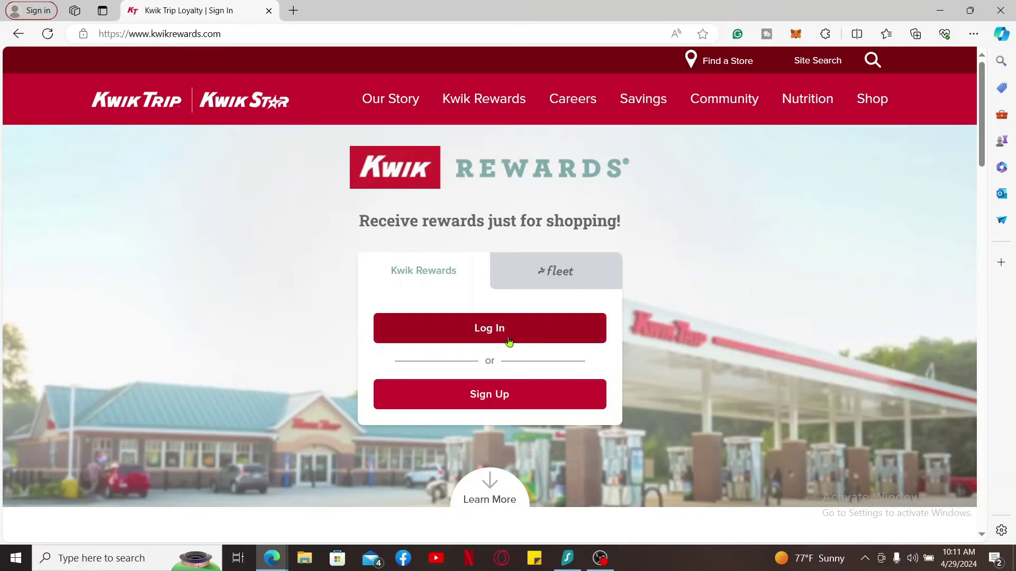
Open the Kwik Rewards Log In form and fill in the email and password.
{"action": "left_click", "coordinate": [529, 334]}
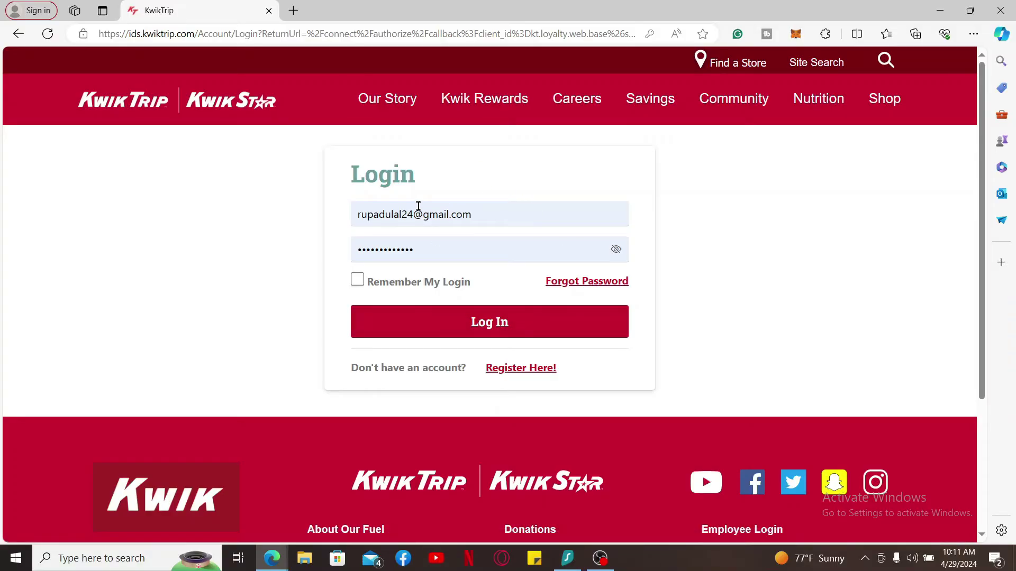
Submit the login credentials and wait for verification to reach the rewards dashboard.
{"action": "left_click", "coordinate": [501, 325]}
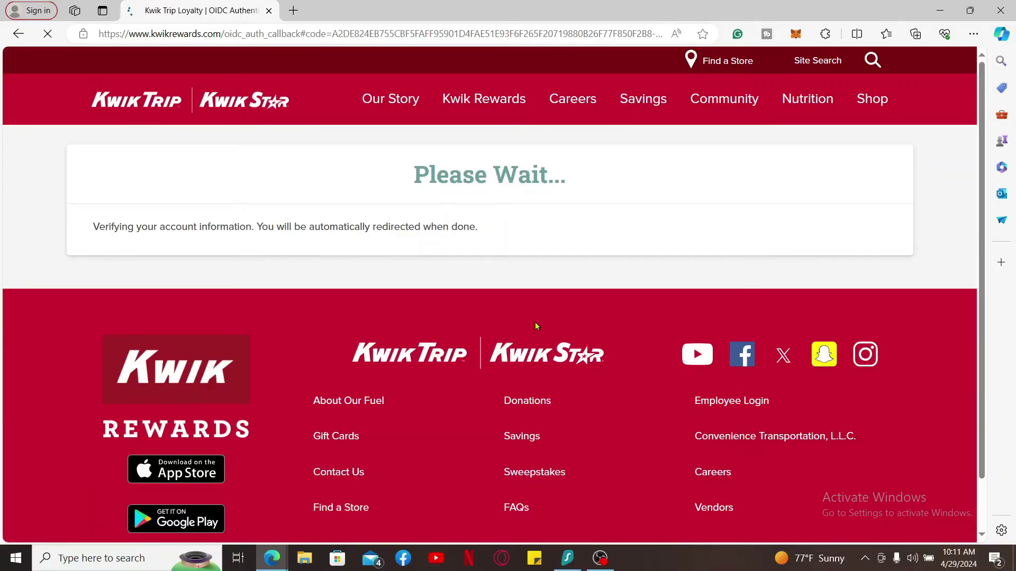